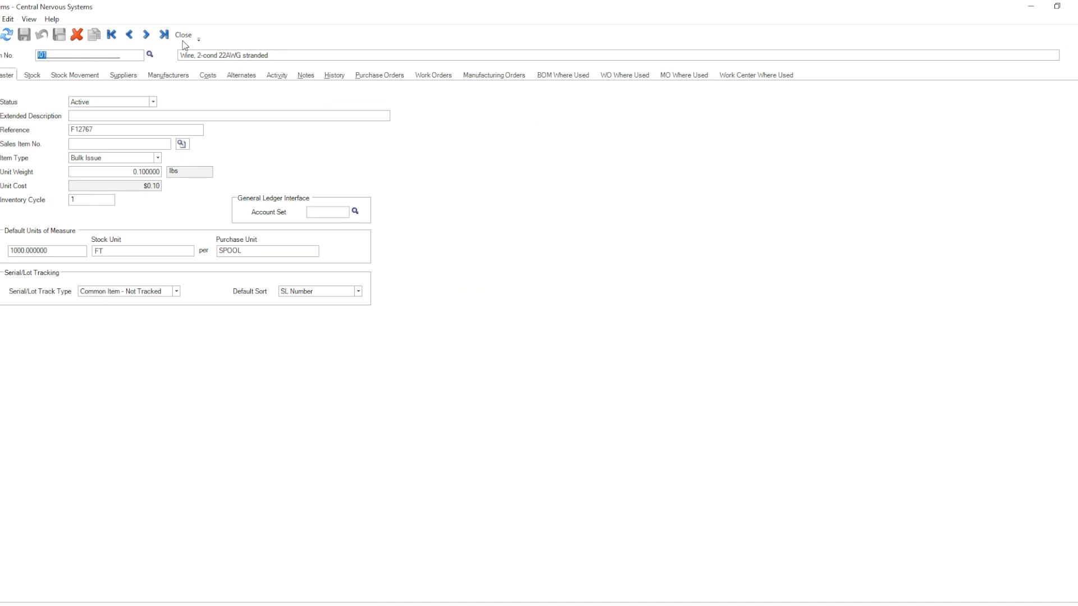
Review the header and material list of the I45 head assembly's bill of material, including the I01 wire line's required quantity
click(183, 35)
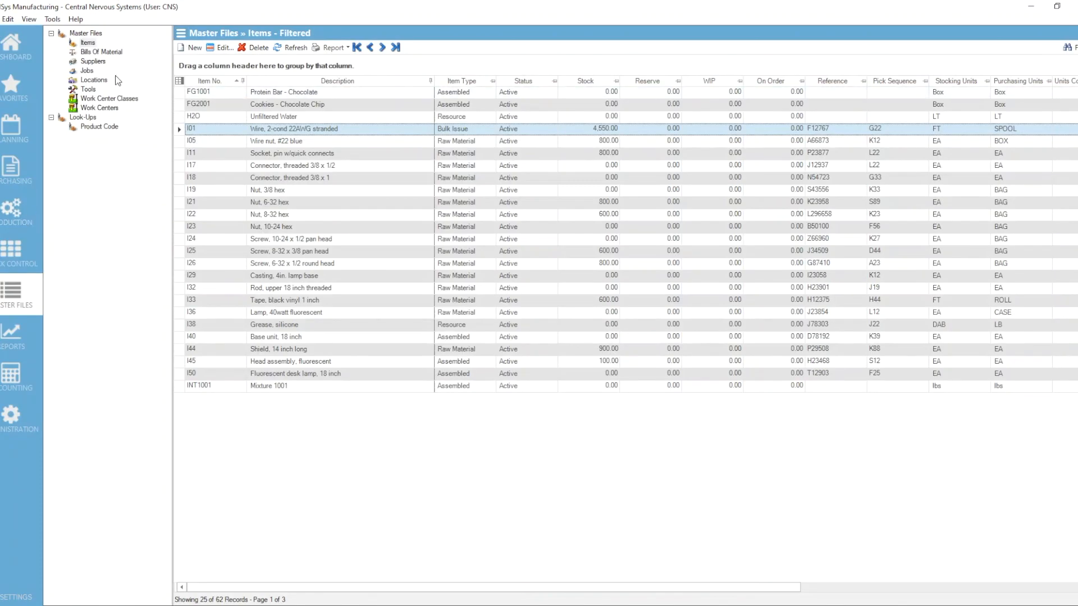
click(109, 54)
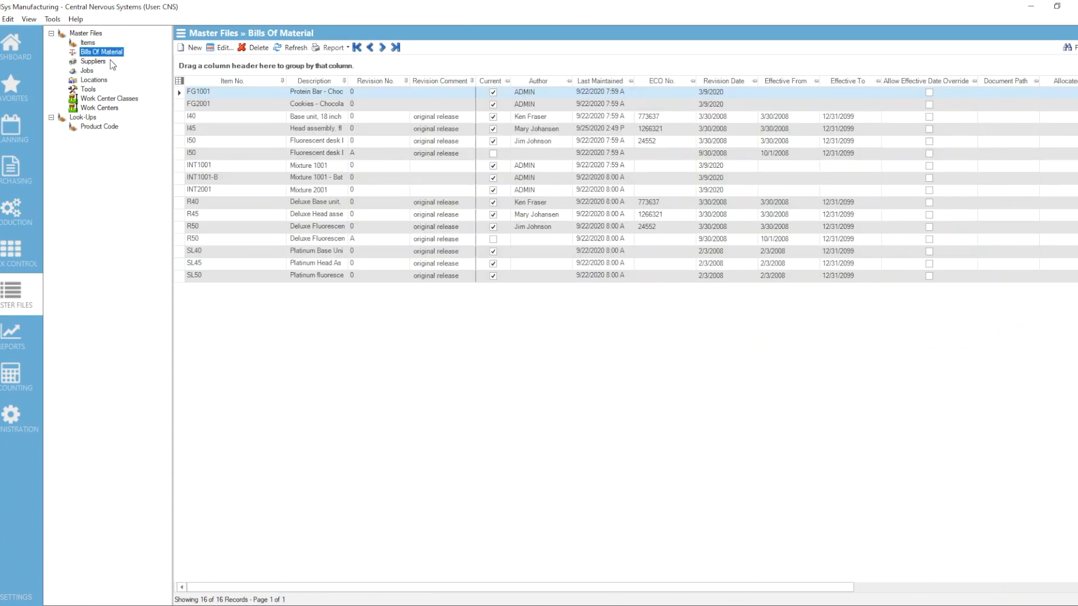
double_click(193, 130)
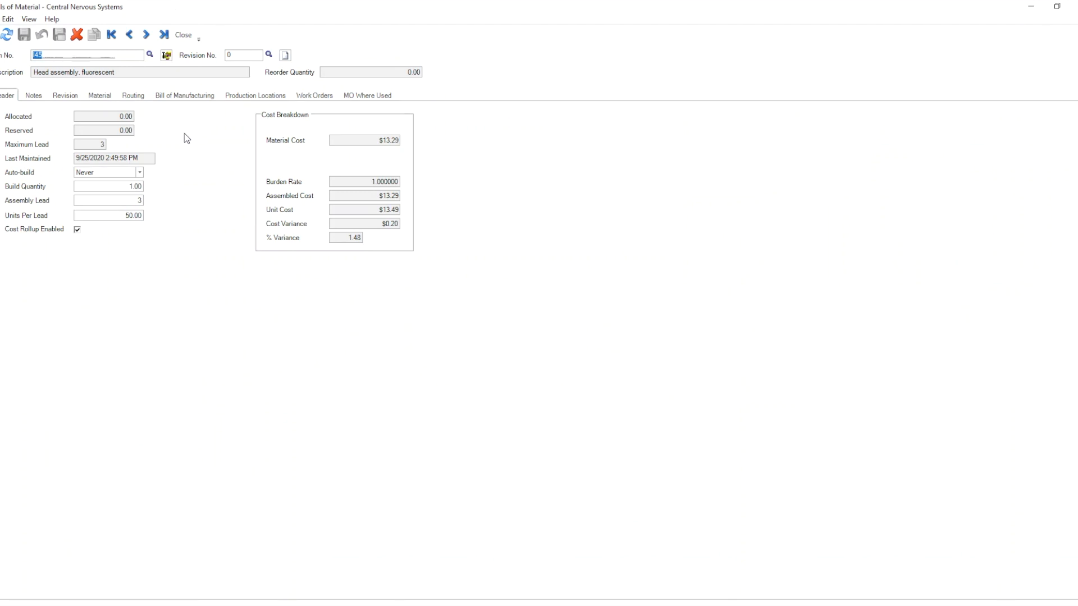
click(110, 98)
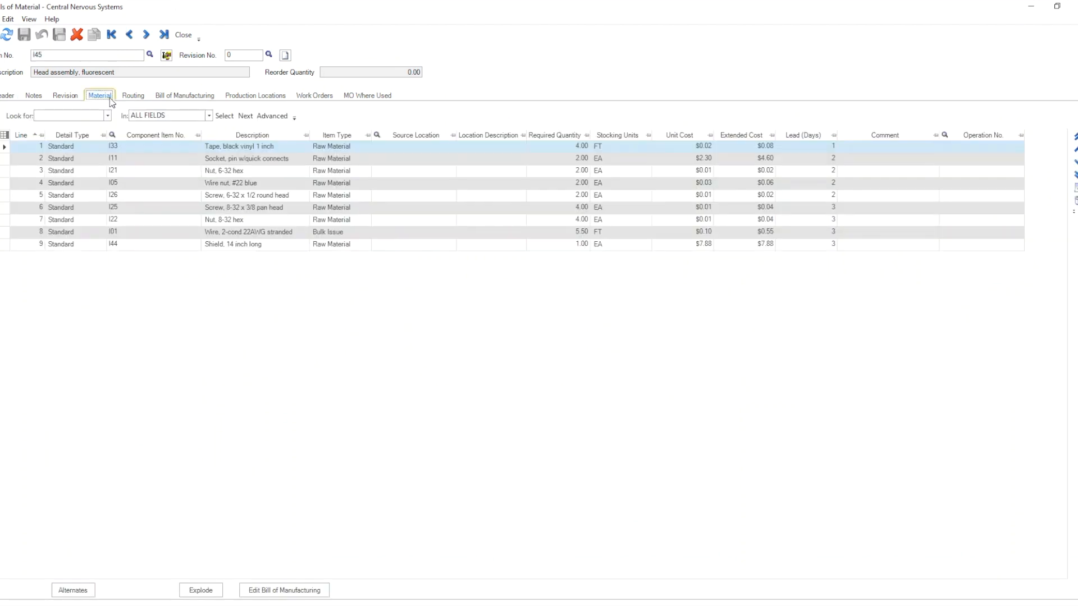
click(4, 232)
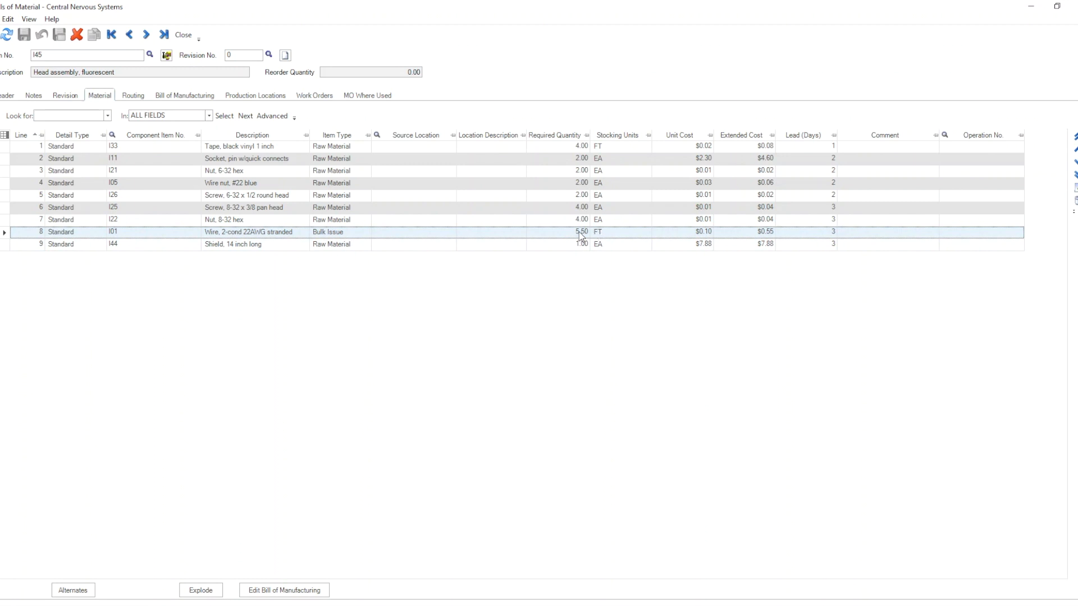
click(7, 95)
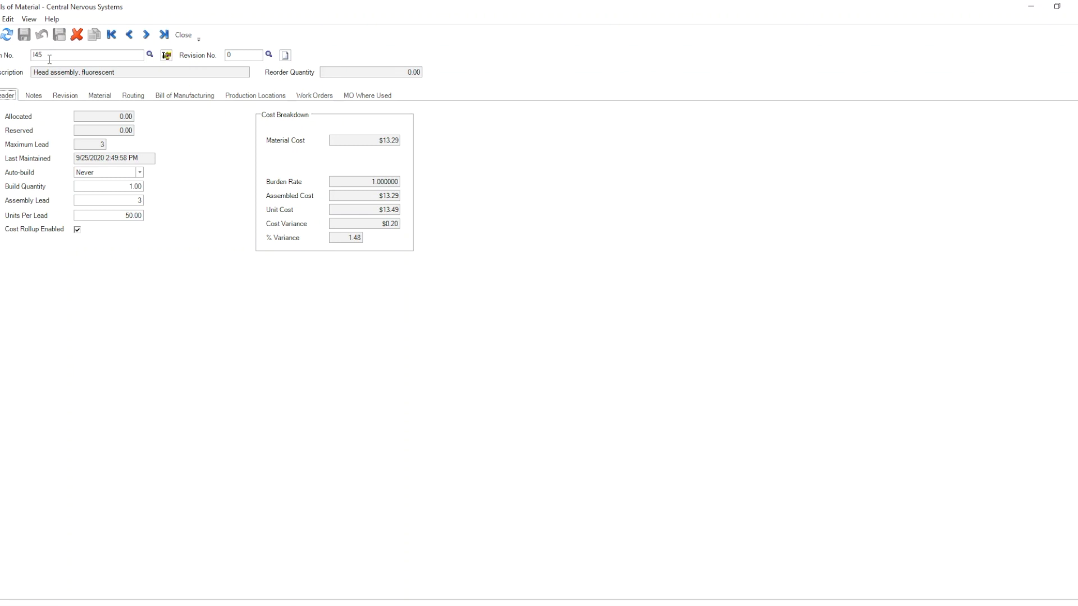
click(96, 99)
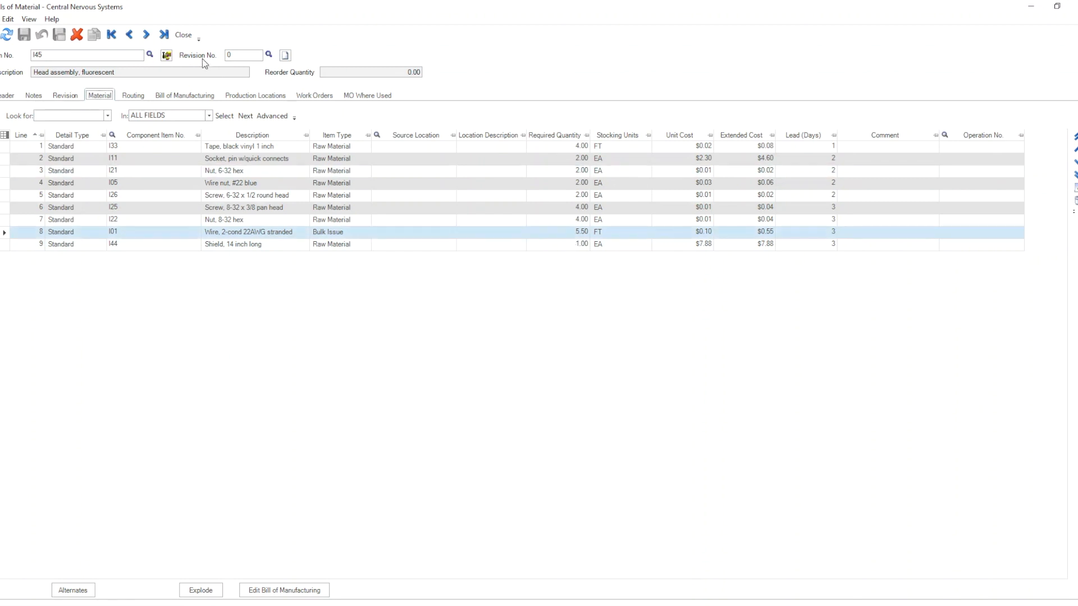
click(183, 35)
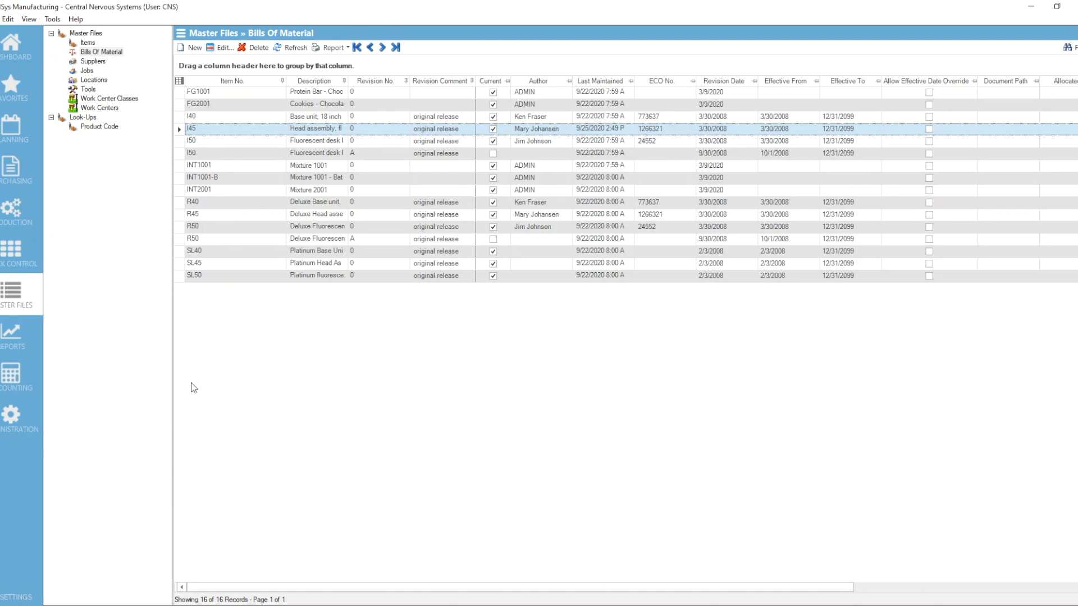
Allocate 1,000 FT of wire item I01 from location LOC01 and check the item's stock and WIP in the Items list
click(3, 264)
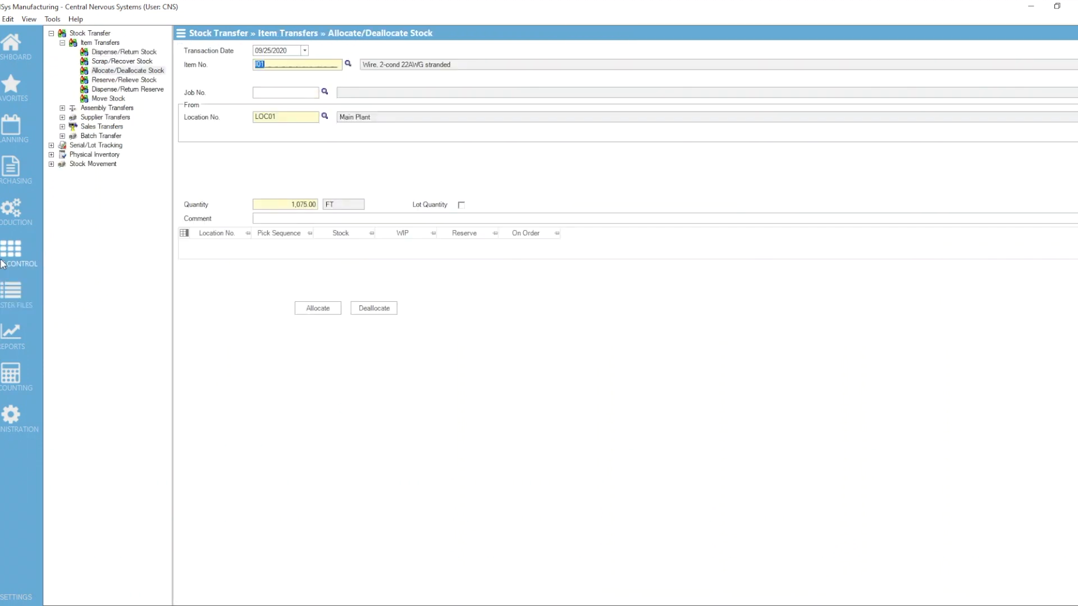
click(138, 74)
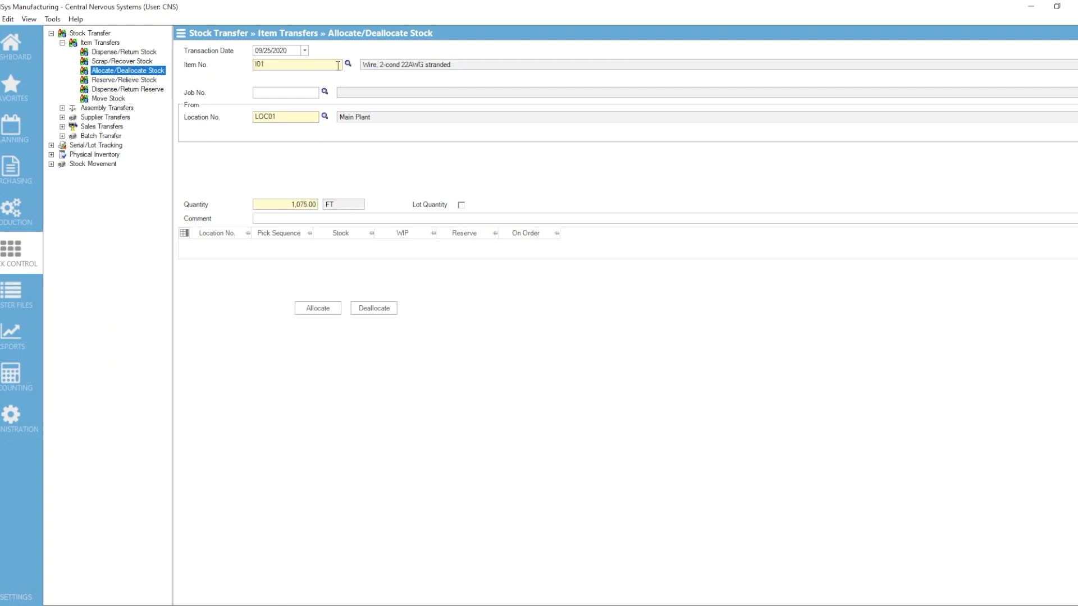
click(307, 65)
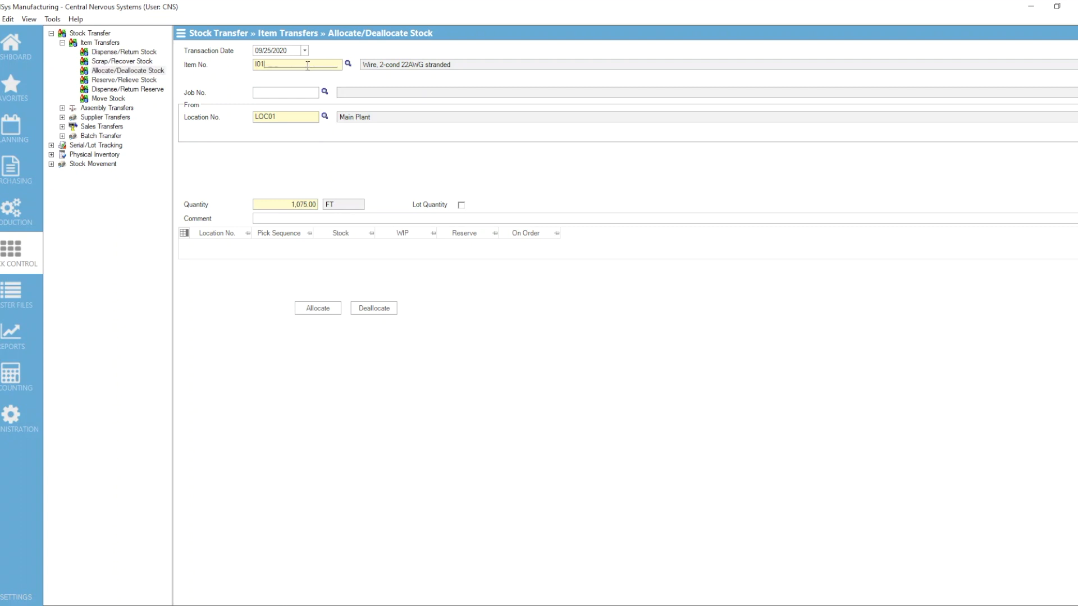
click(287, 206)
text(10000.)
drag(288, 206, 318, 206)
text(1000)
click(318, 219)
click(321, 310)
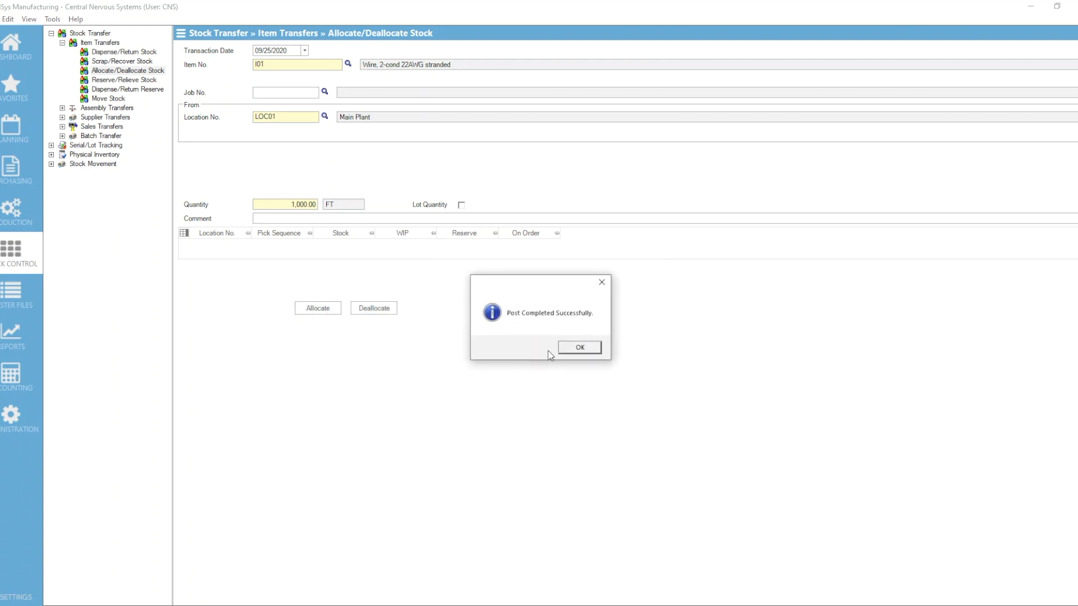
click(580, 346)
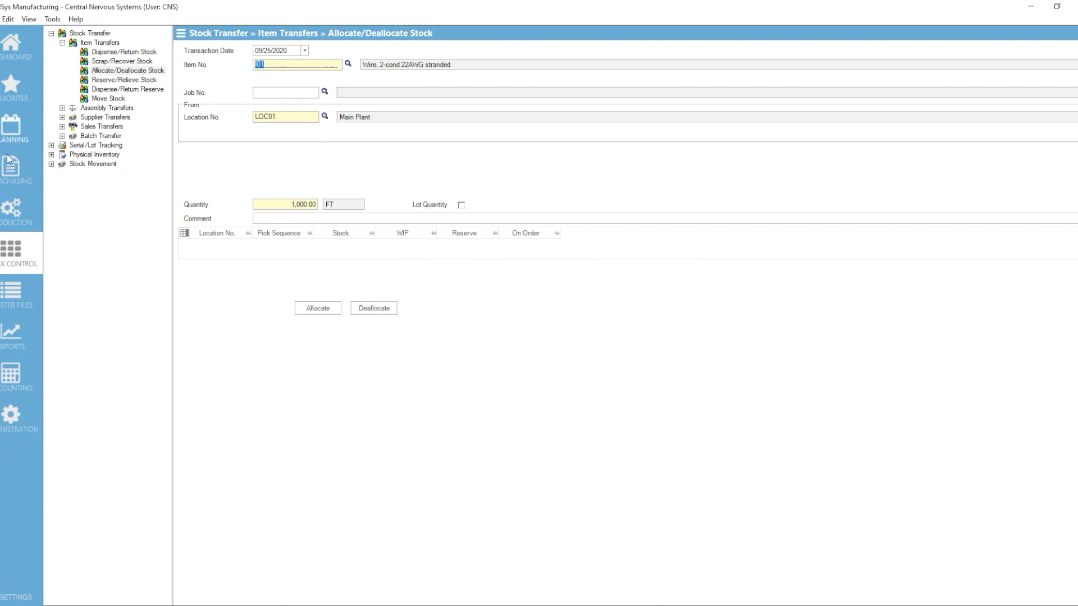
click(11, 90)
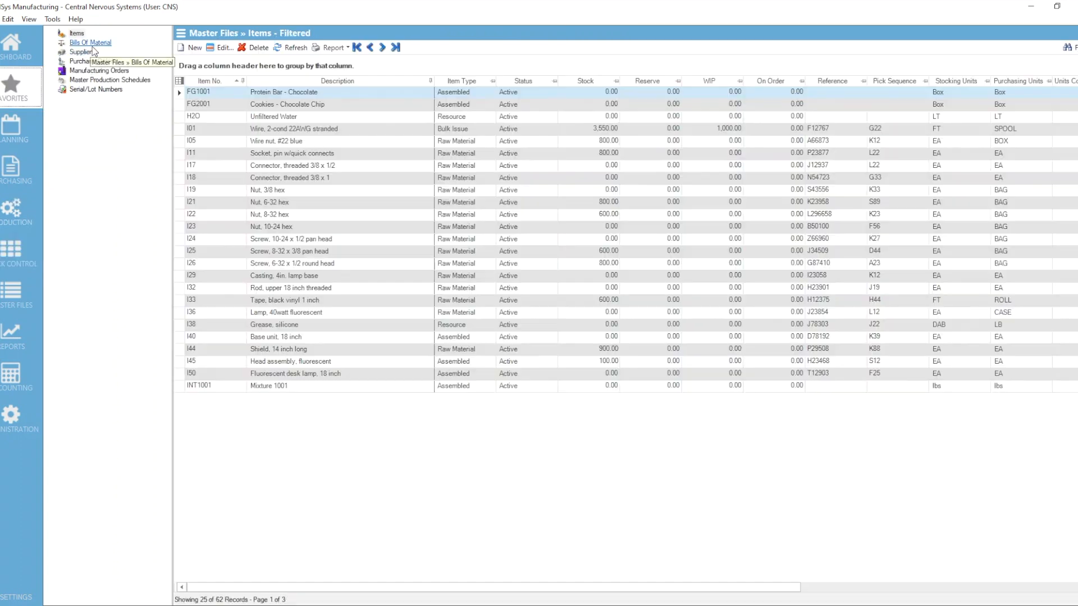
click(215, 131)
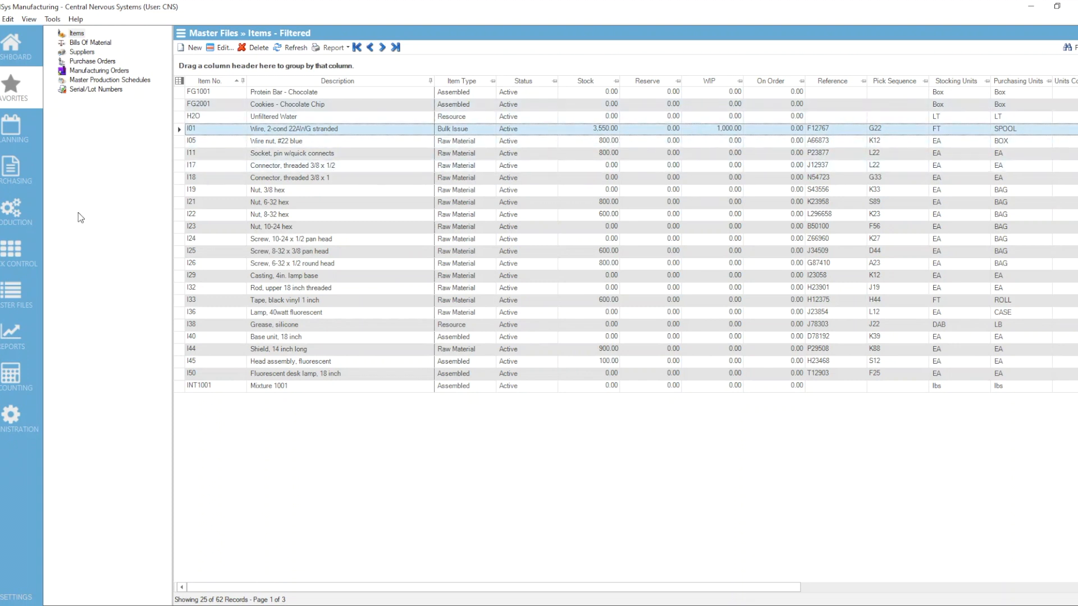
Open the Bulk Issue Demo MO manufacturing order and examine the I01 bulk issue line in its material list
click(9, 217)
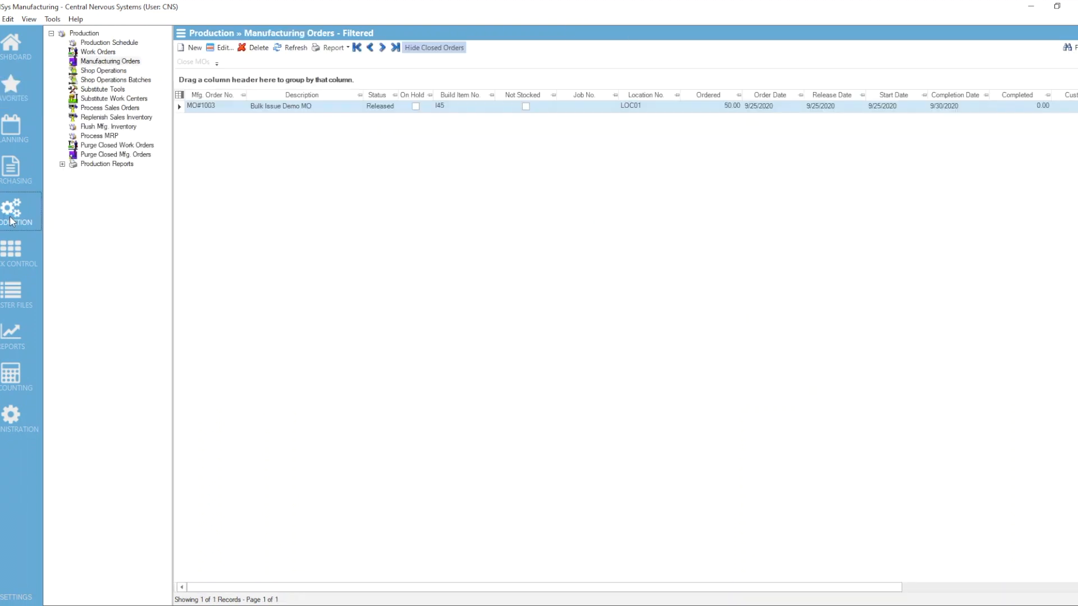
click(217, 108)
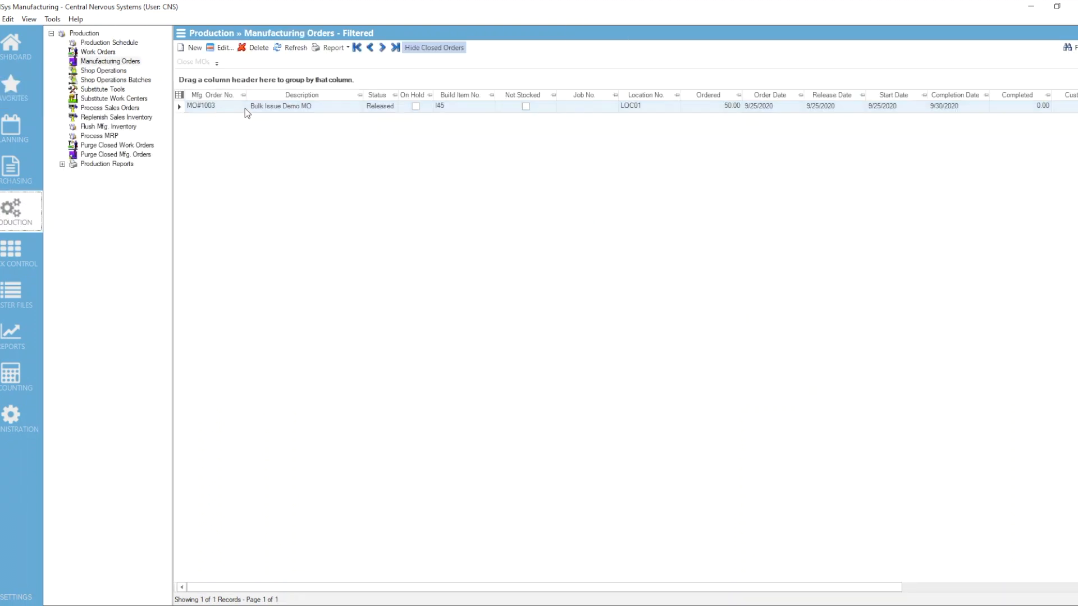
click(230, 111)
double_click(231, 111)
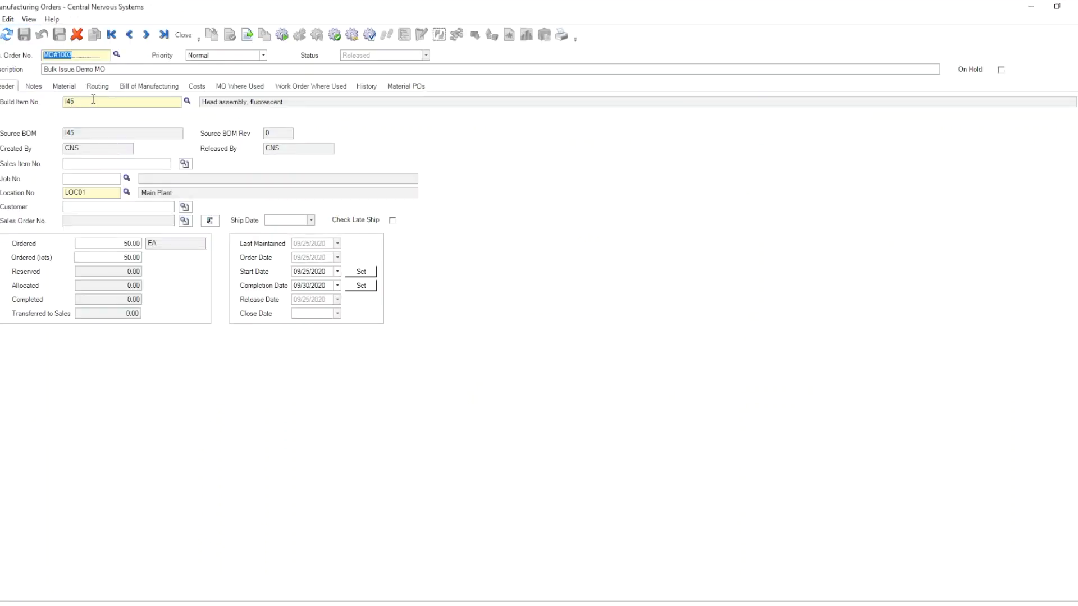
click(64, 85)
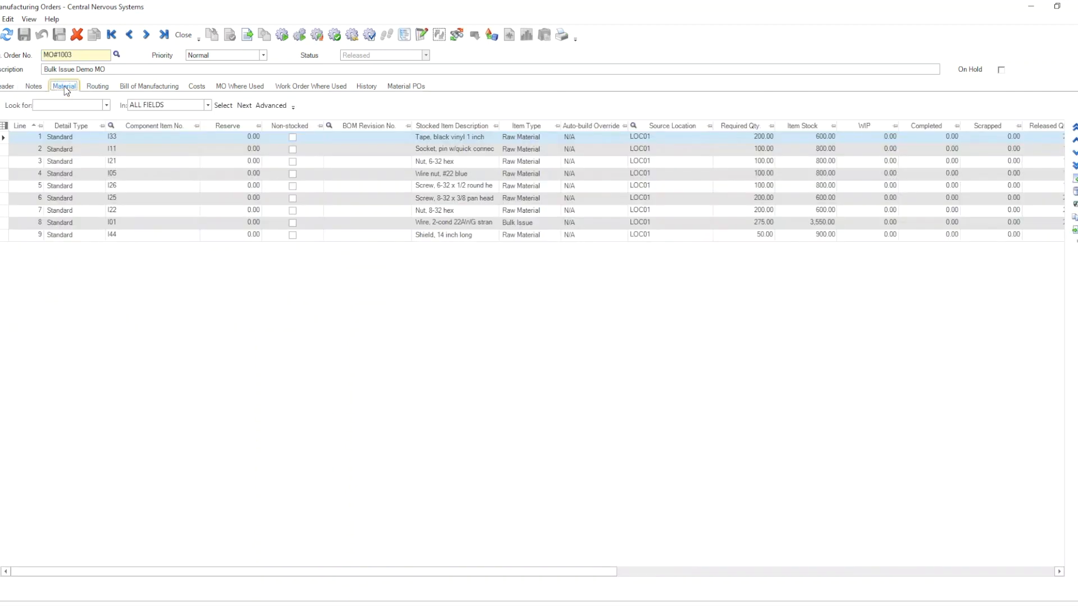
click(10, 224)
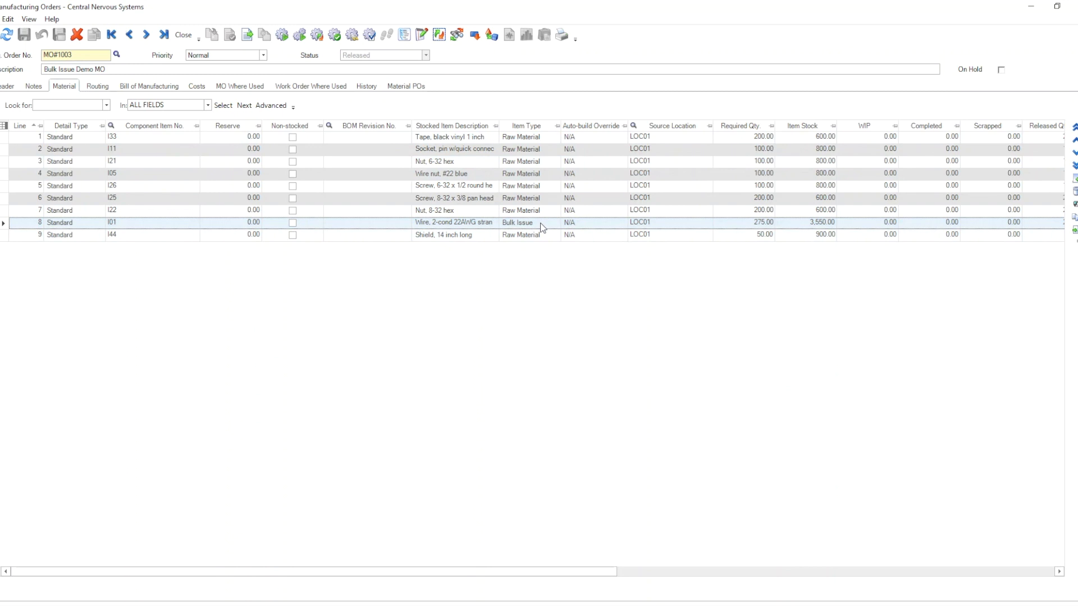
Start the manufacturing order by transferring a quantity of 50 from stock to WIP
click(281, 34)
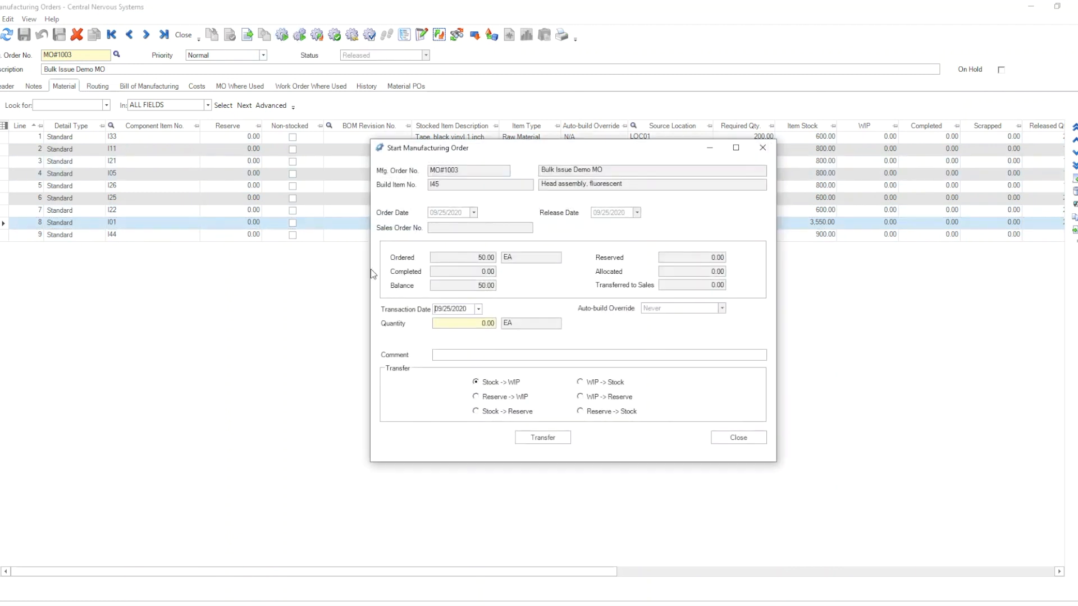
text(50)
click(549, 439)
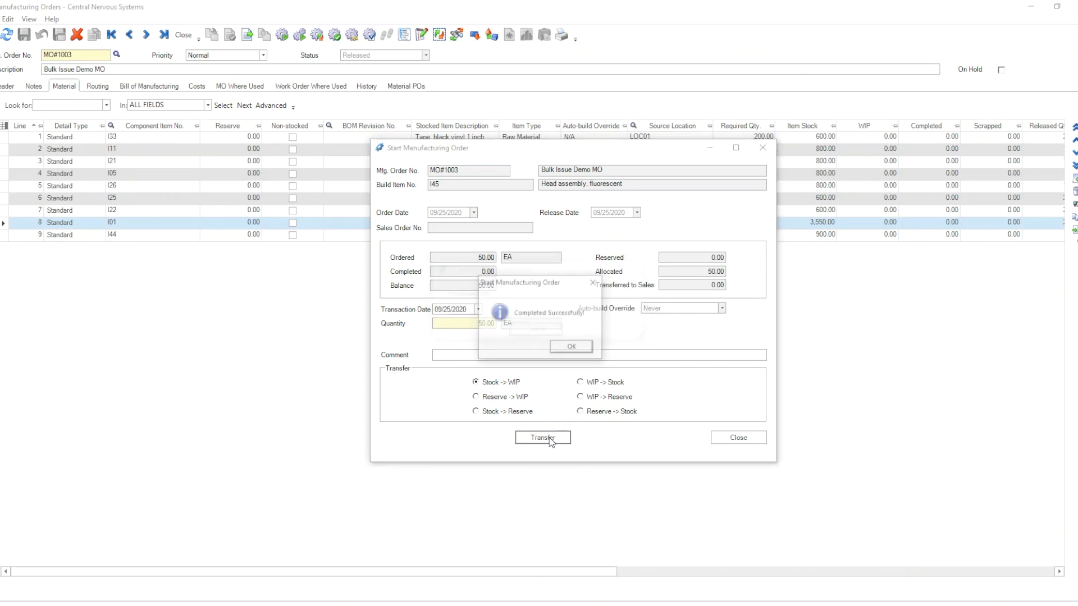
click(579, 343)
click(731, 437)
Examine the item lines in the order history's Allocate from Stock transaction details
click(369, 87)
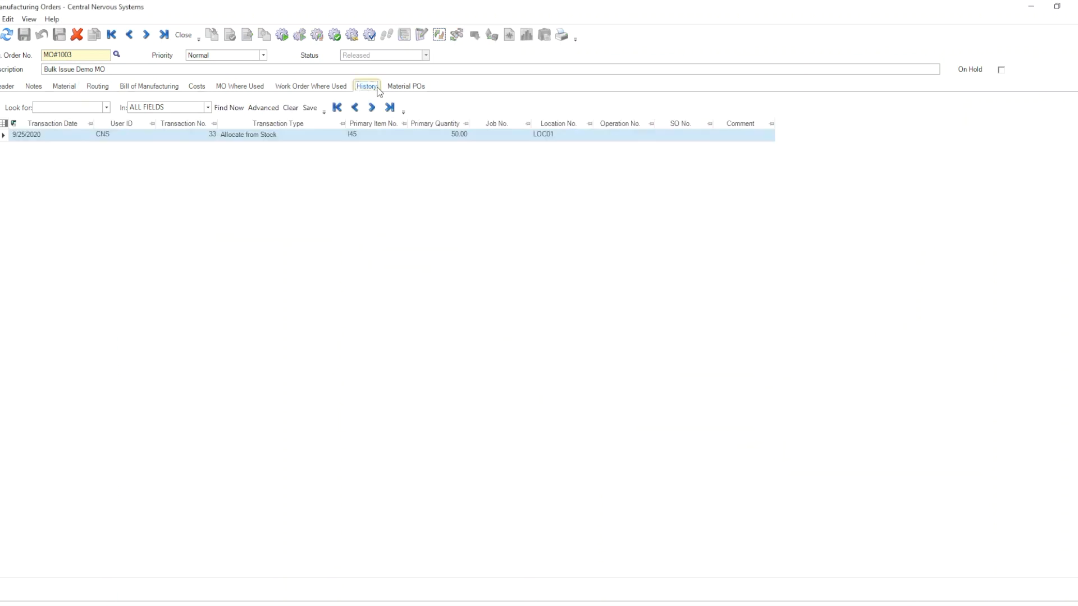
click(88, 136)
click(89, 135)
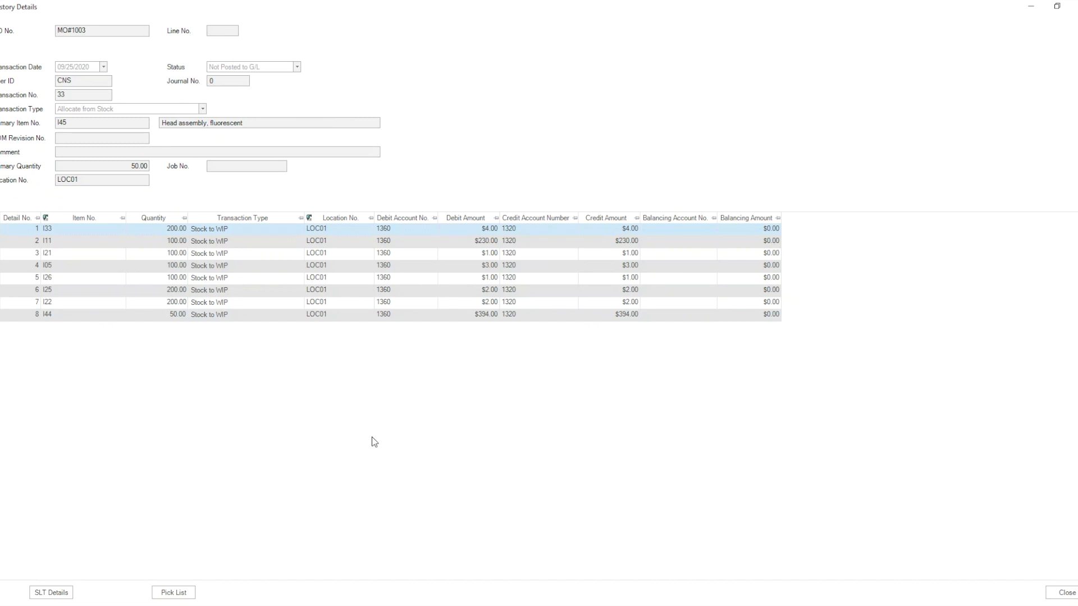
click(1062, 592)
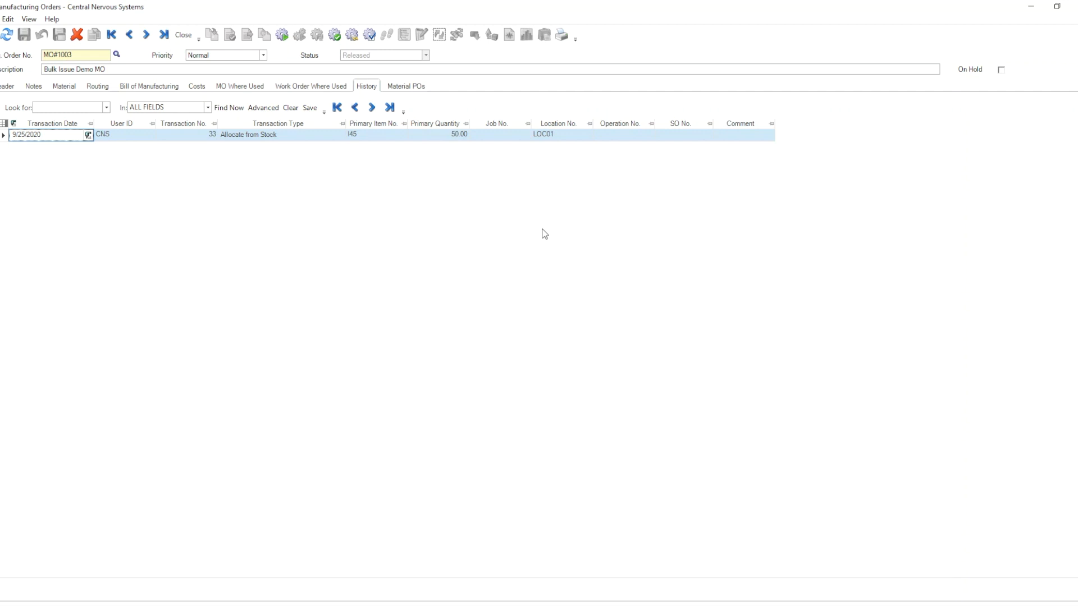
Complete the manufacturing order by assembling a quantity of 50
click(335, 39)
click(471, 325)
text(50)
click(547, 443)
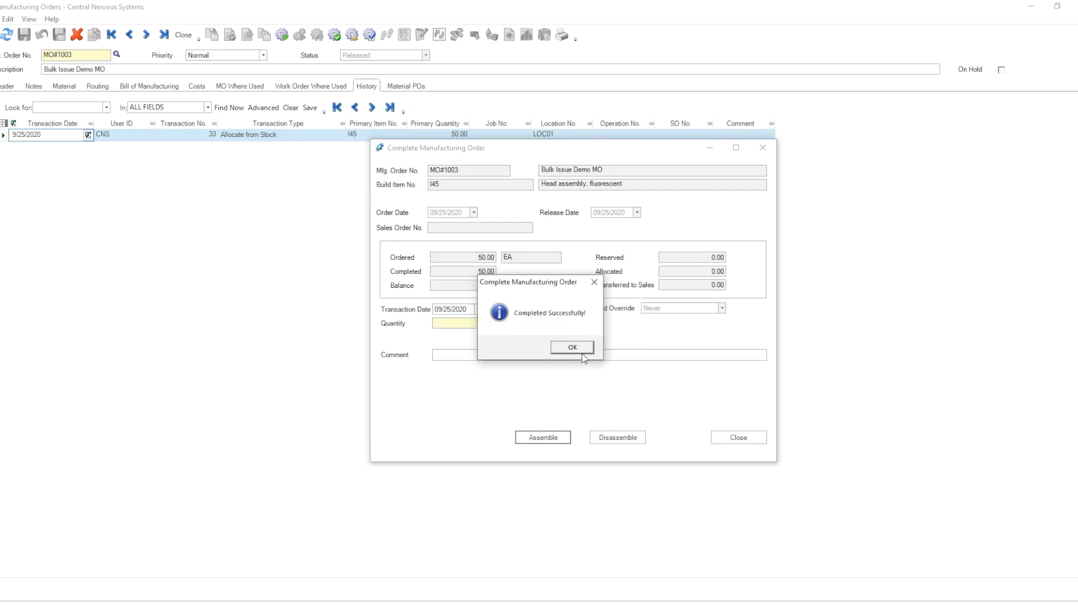
click(578, 351)
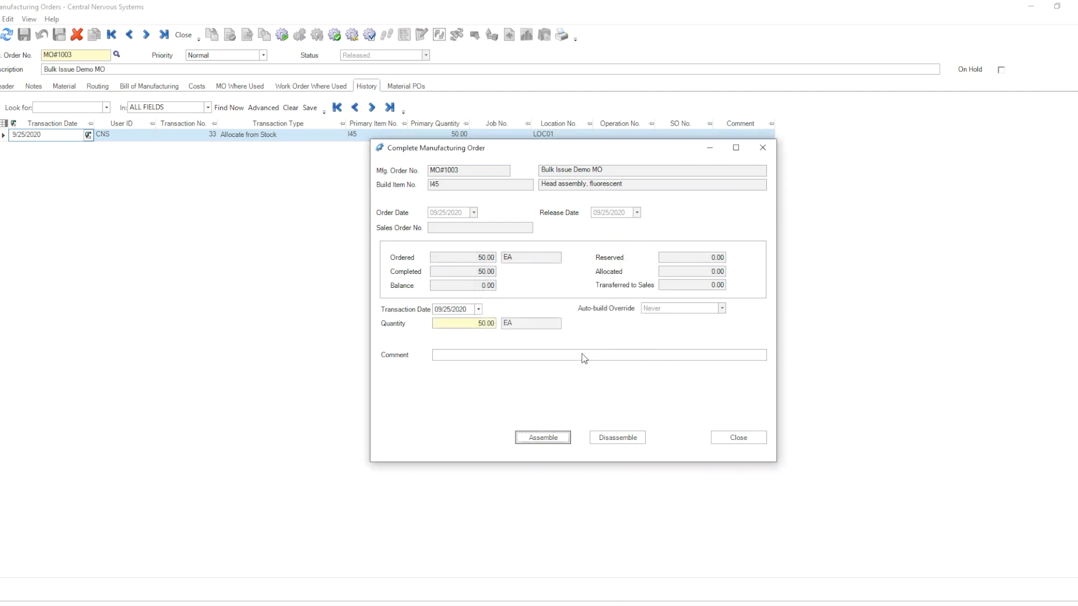
click(751, 439)
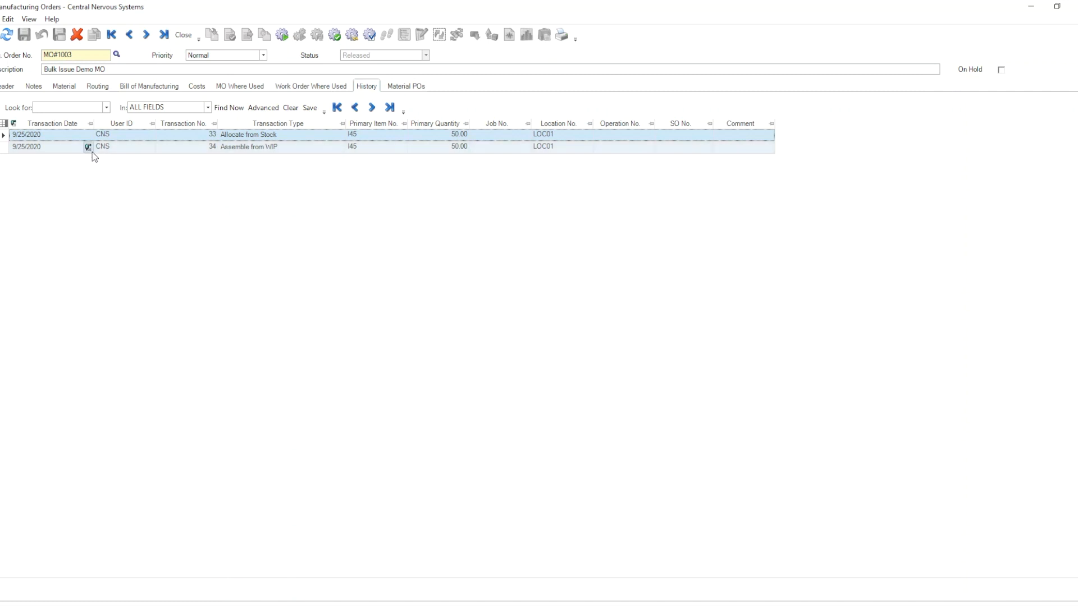
Examine the I01 line in the history details of the Assemble from WIP transaction
click(88, 147)
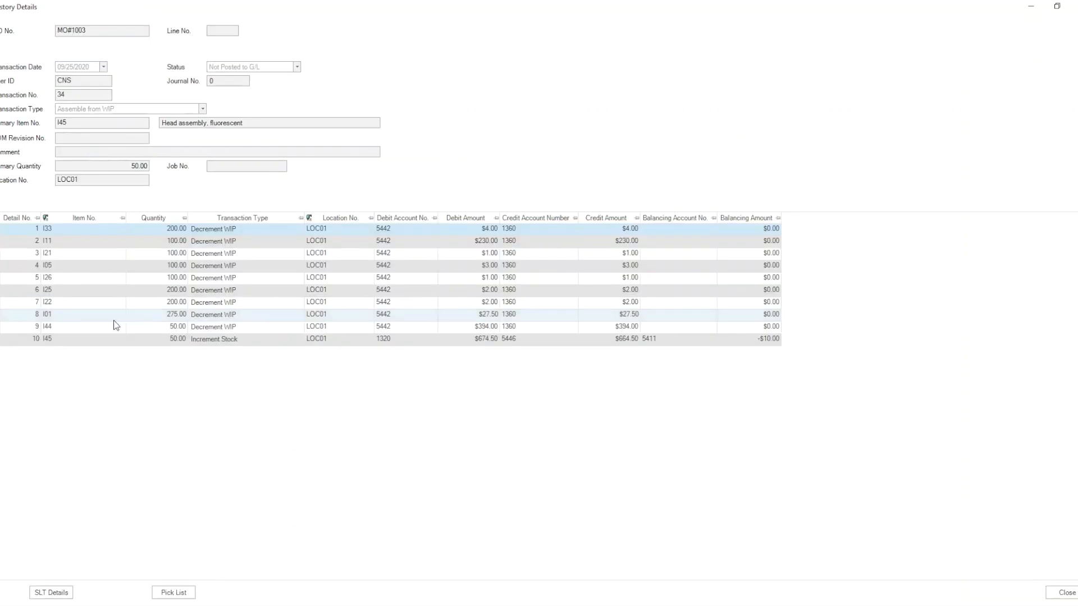
click(1, 316)
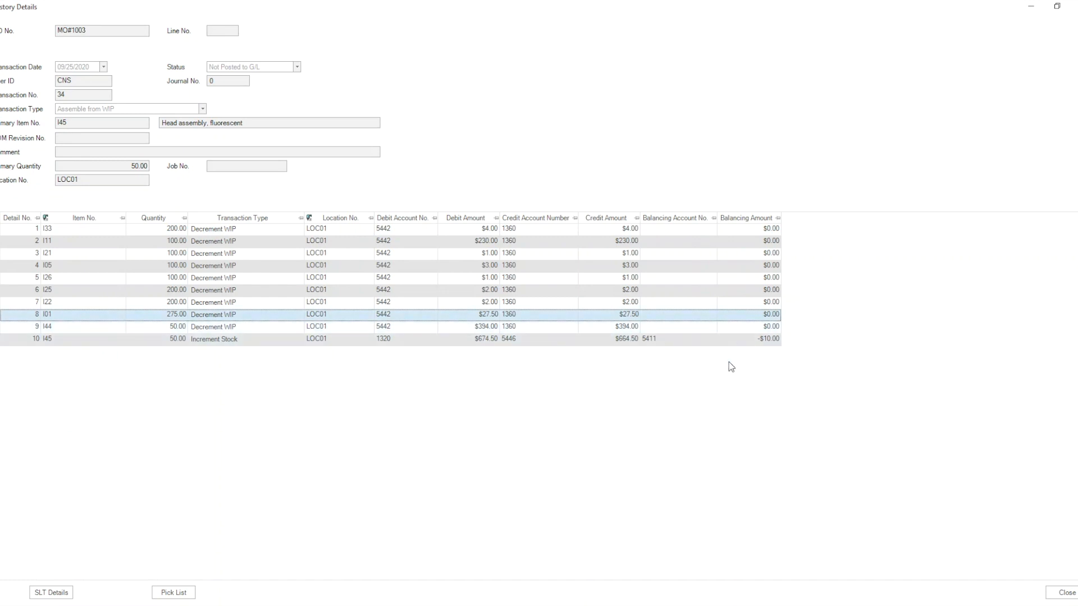
click(1070, 593)
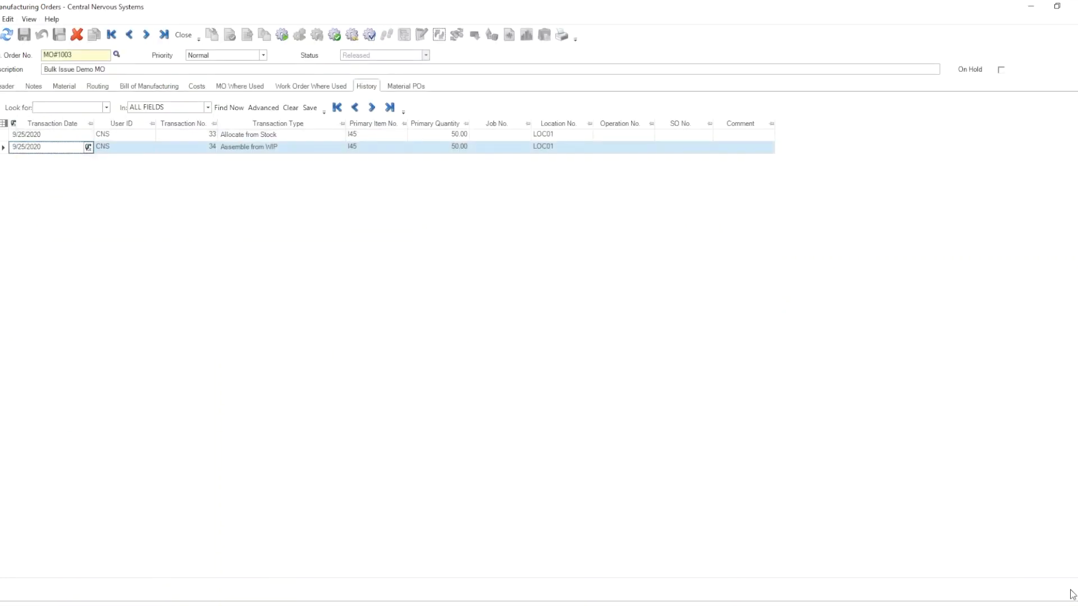
Close the manufacturing order and check item I01's stock and WIP quantities in the Items list
click(183, 35)
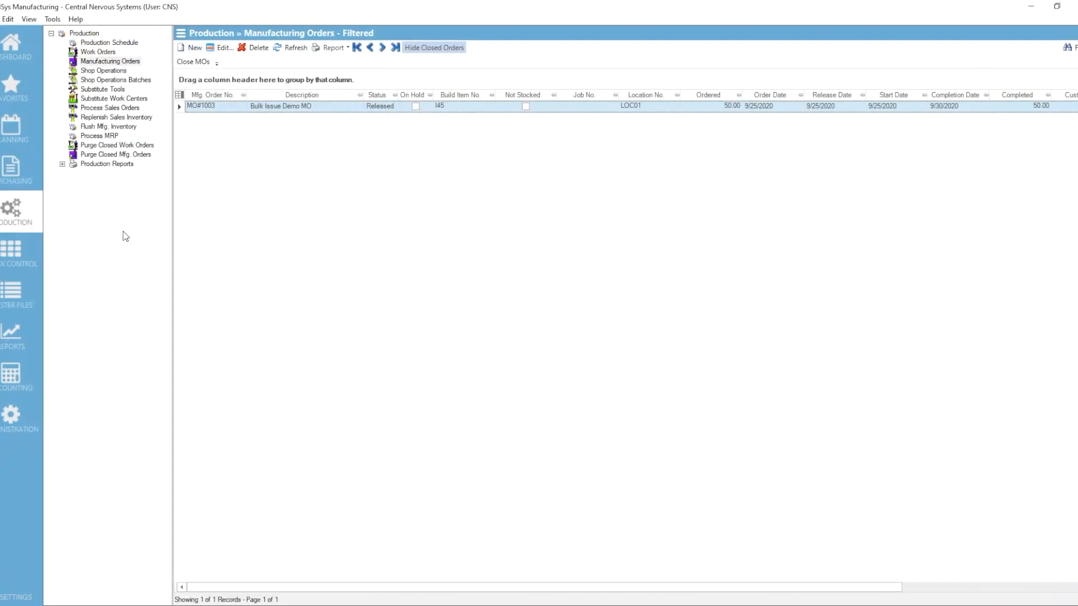
click(15, 83)
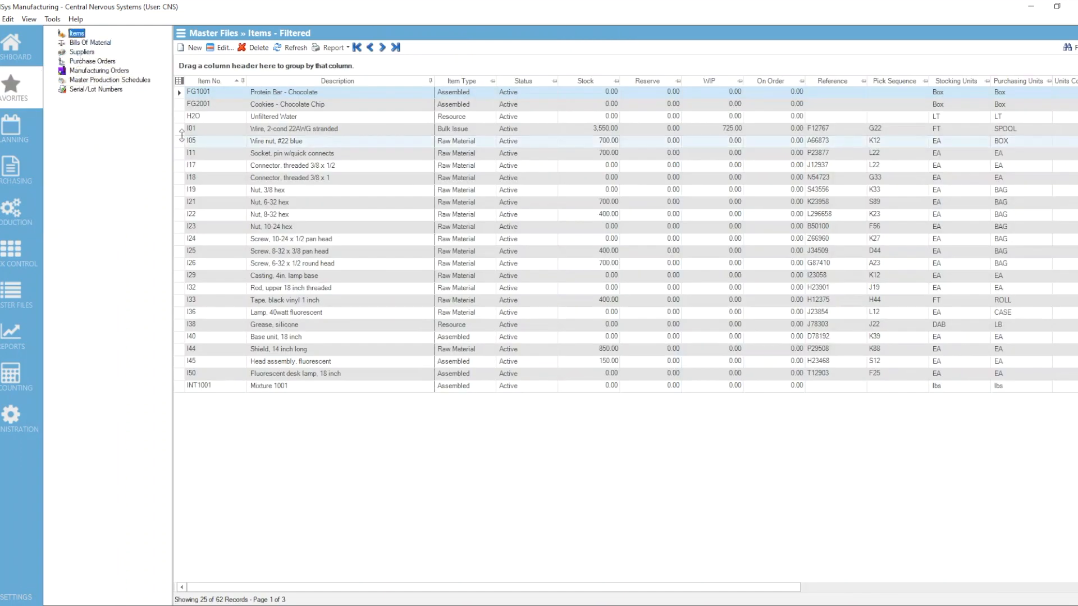
click(182, 131)
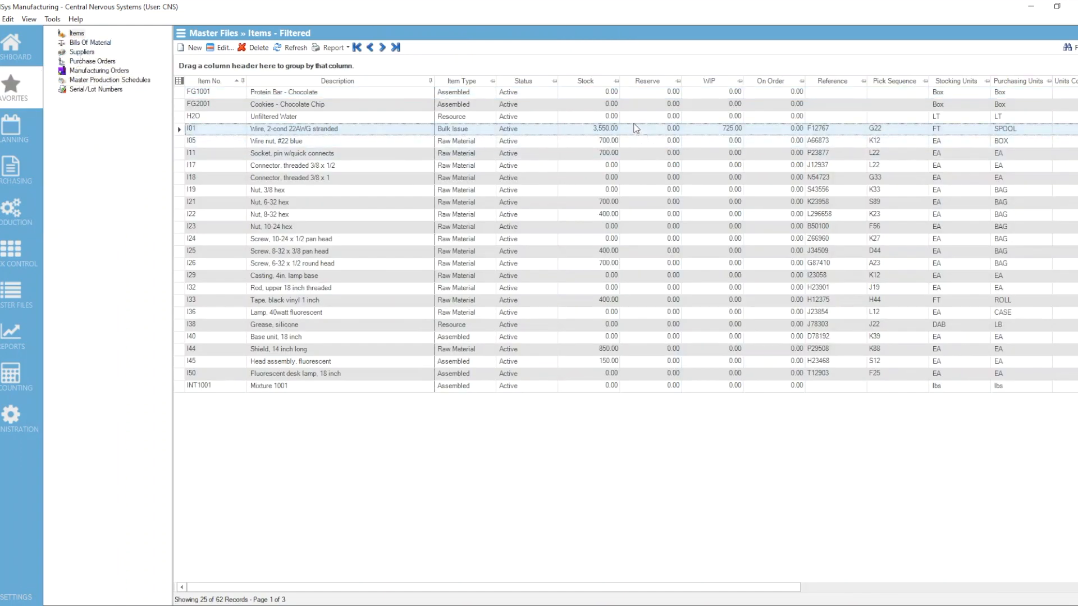